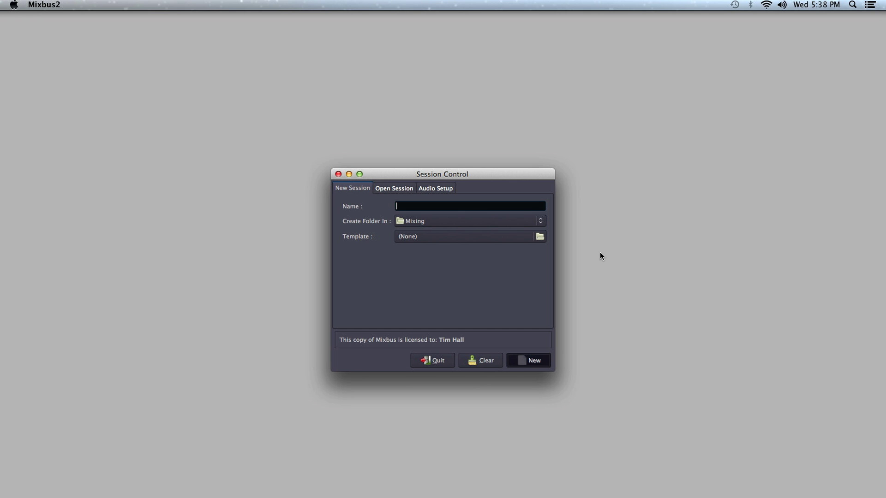
Keep the audio device sample rate at 48000Hz in Audio Setup, then return to New Session.
left_click(447, 190)
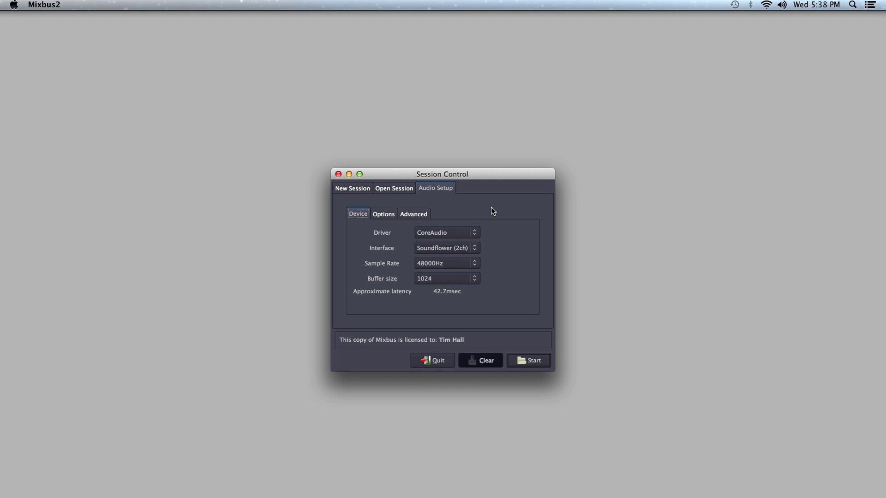
left_click(478, 264)
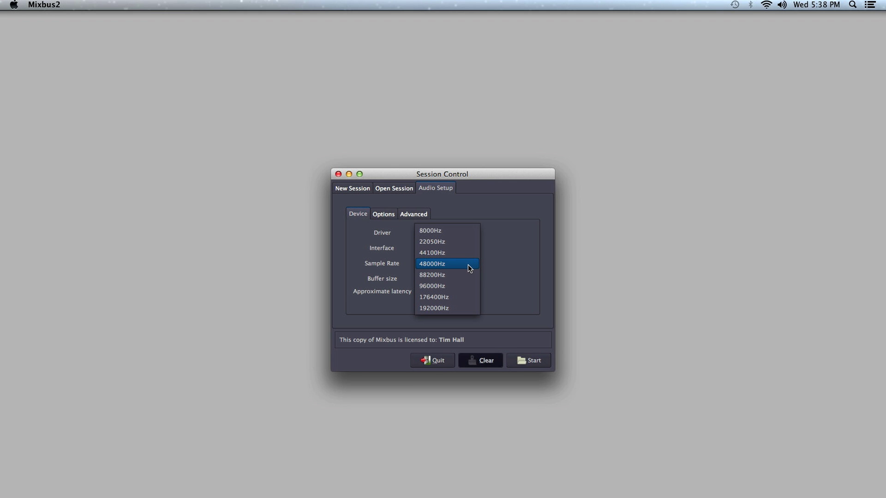
left_click(469, 269)
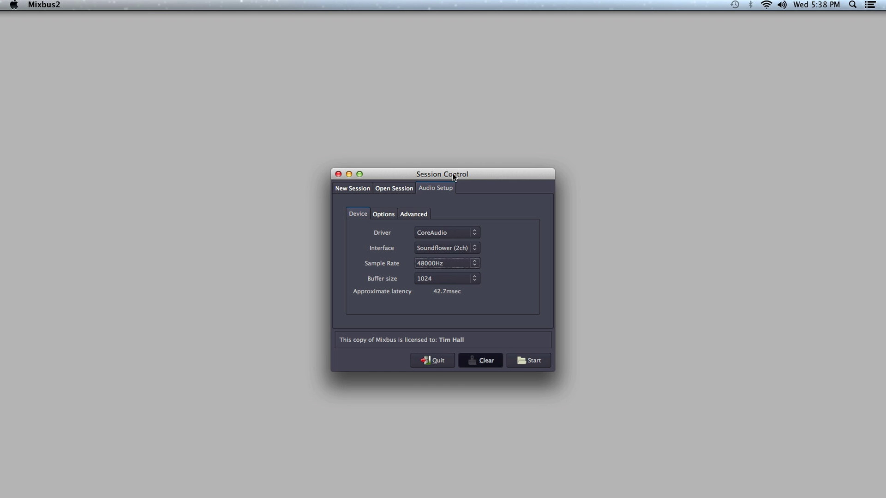
left_click(367, 188)
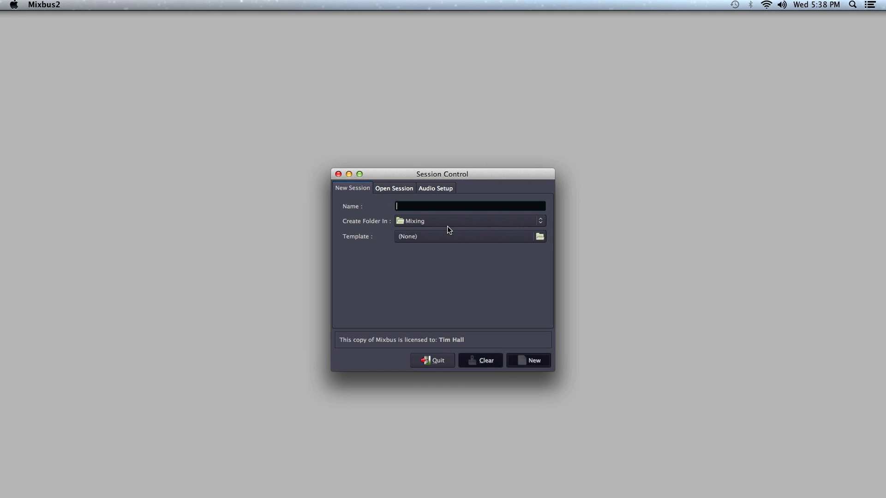
Create the session 'Dont Tell Me – Mix Session' in the Mixing folder, fixing the typo.
type("Dint")
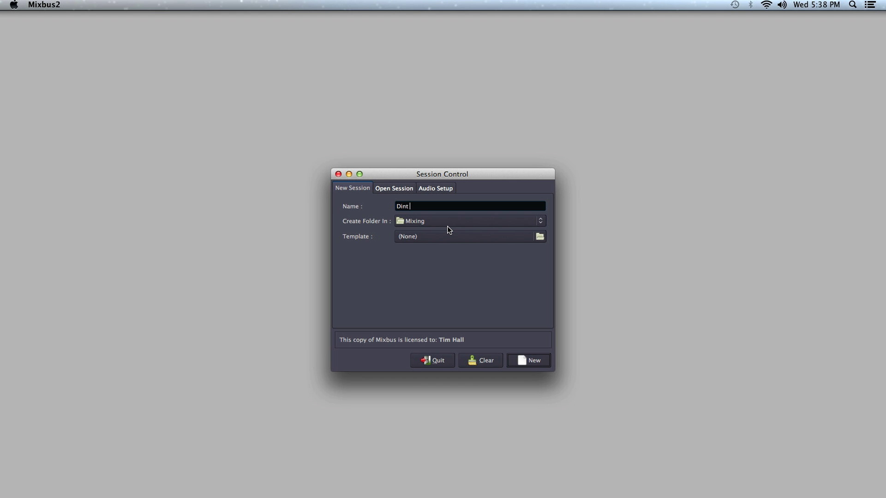
key("BackSpace")
key("BackSpace")
type("ont Tell Me -")
left_click(534, 360)
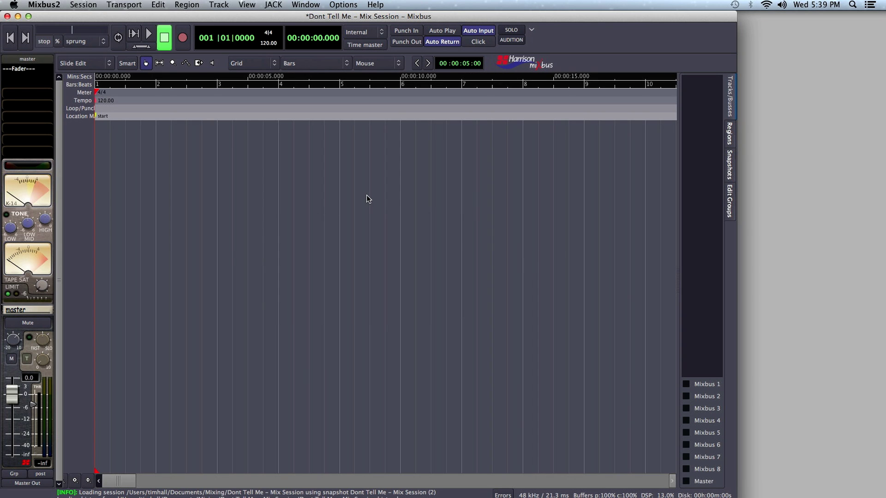
Open the Add existing audio dialog from the Session menu's Import command.
left_click(83, 5)
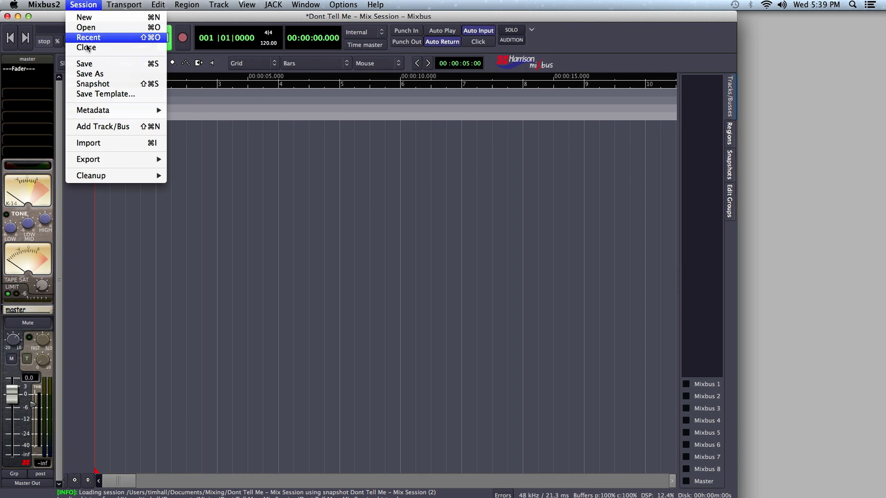
left_click(106, 142)
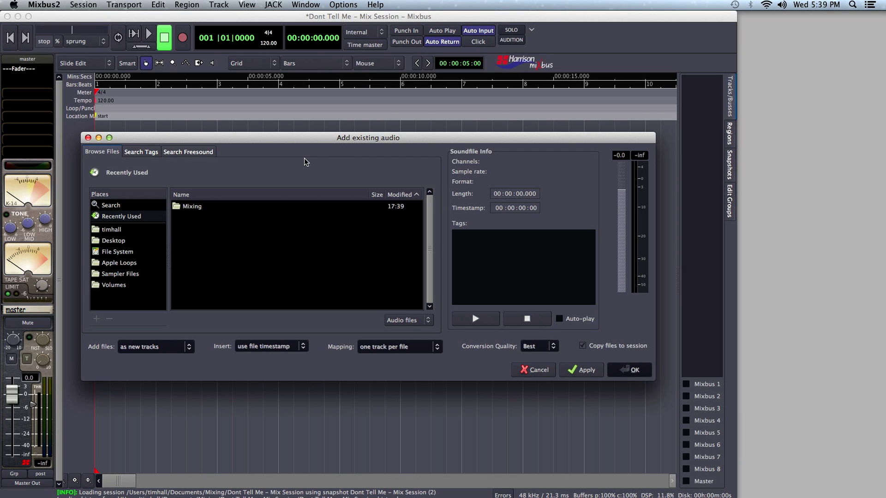
Bookmark Tim_HDD's Sessions folder in Places and open the Dont Tell Me stems folder.
left_click(149, 286)
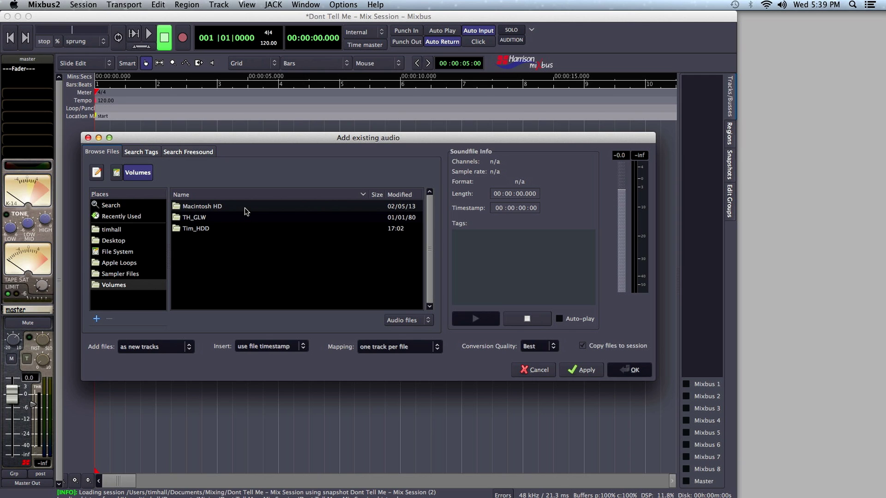
double_click(228, 230)
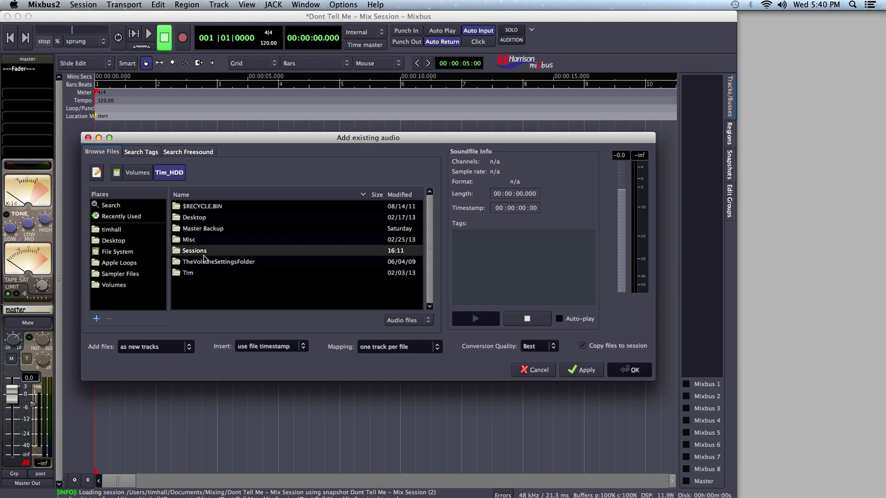
left_click(96, 319)
left_click(131, 298)
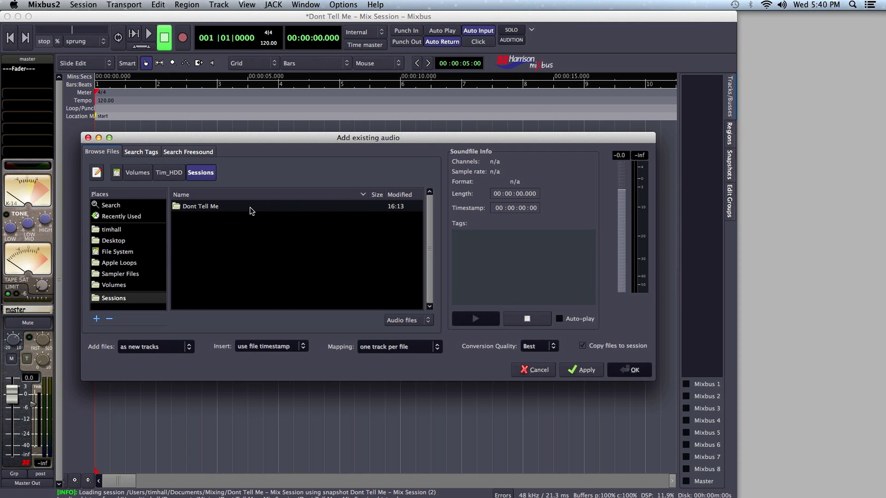
left_click(202, 208)
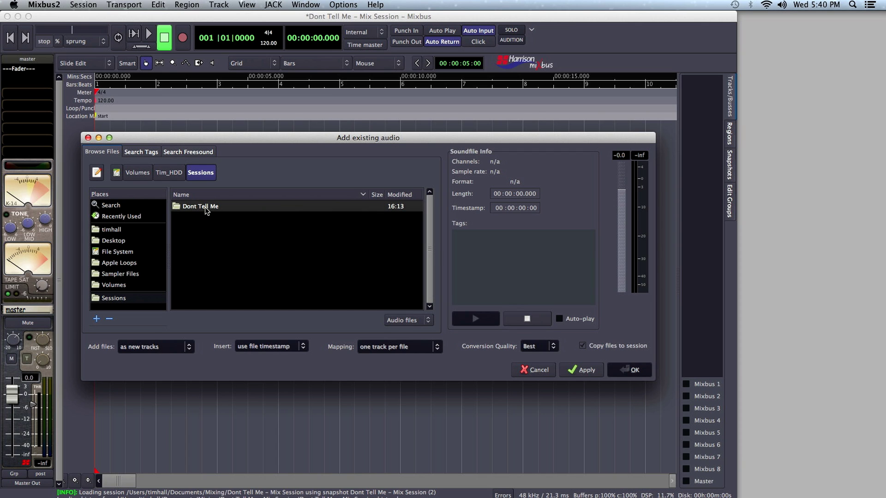
double_click(205, 207)
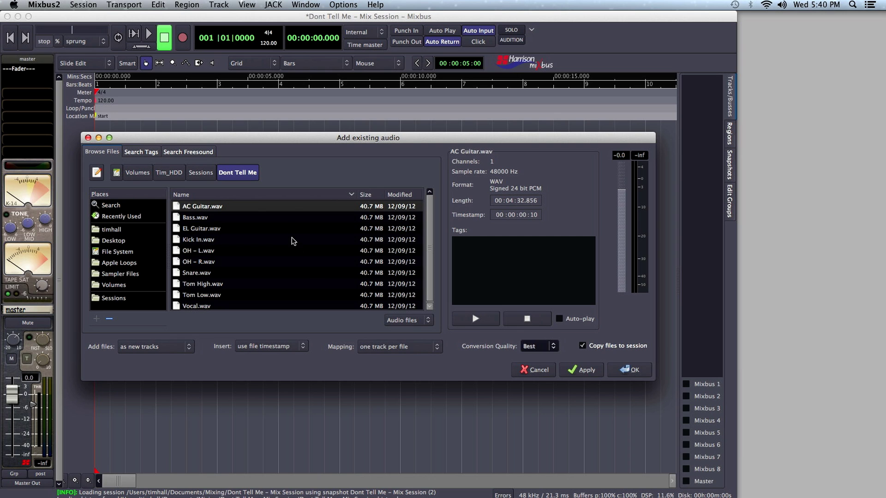
Check the details of Bass, EL Guitar and Kick In stems, then reselect AC Guitar.wav.
left_click(294, 218)
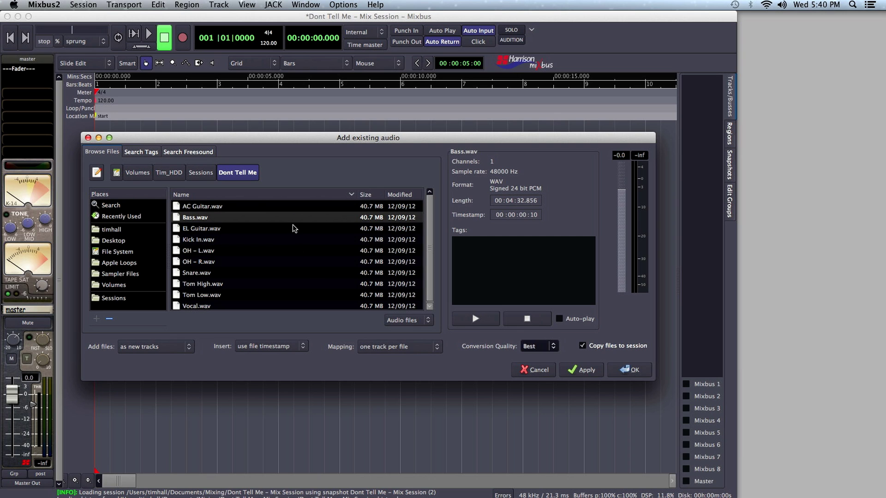
left_click(293, 229)
left_click(292, 239)
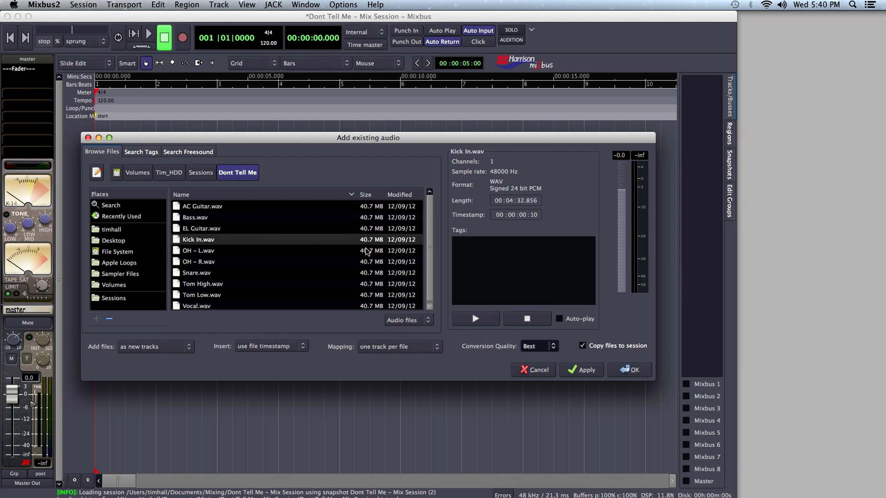
left_click(310, 209)
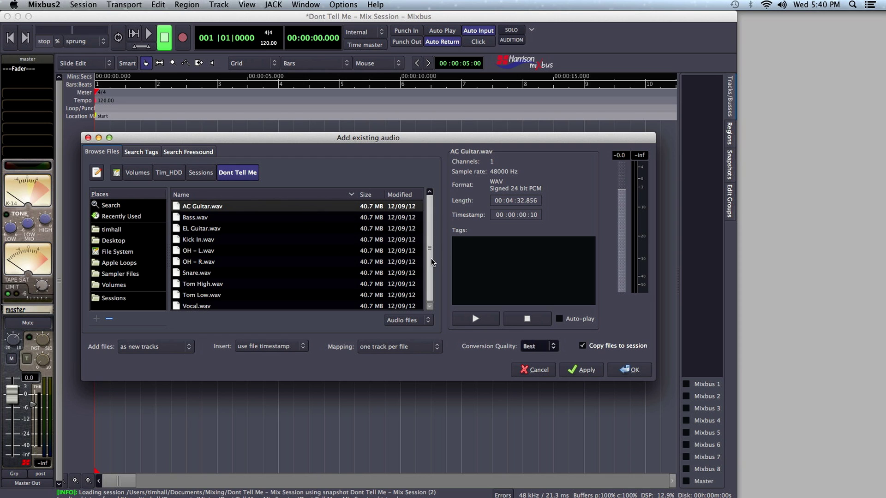
Audition AC Guitar.wav at a lower level, stop it, and enable Auto-play.
left_click(472, 318)
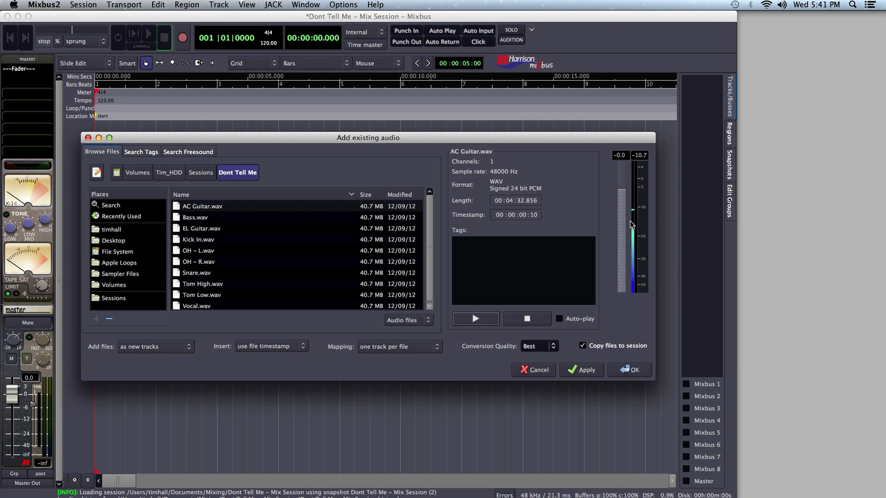
left_click_drag(624, 220, 625, 264)
left_click(540, 319)
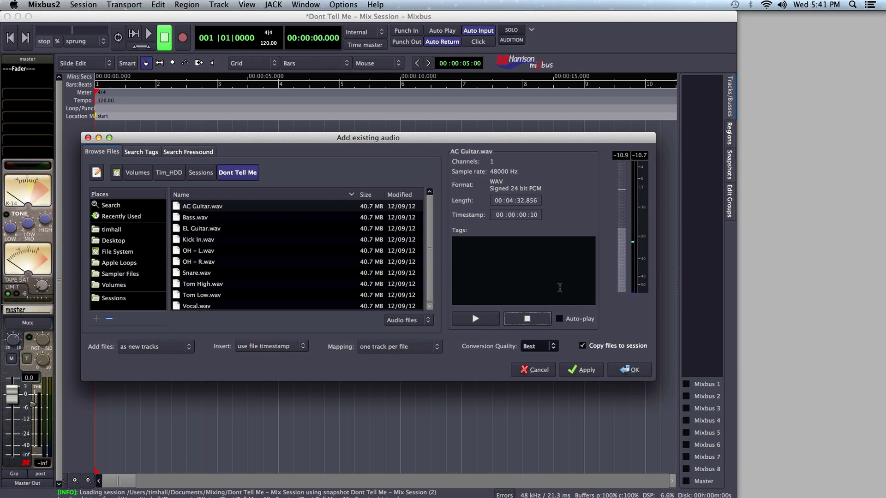
left_click(560, 319)
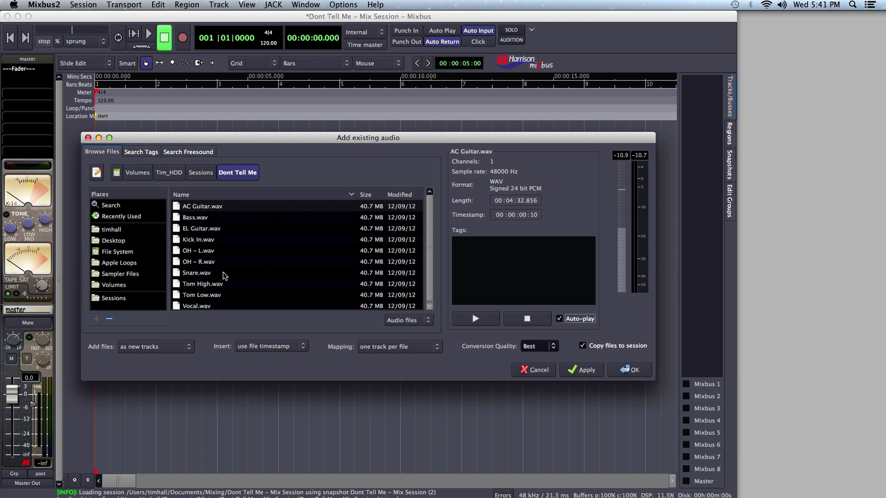
Audition the EL Guitar.wav and OH - L.wav stems, stopping each preview.
left_click(228, 231)
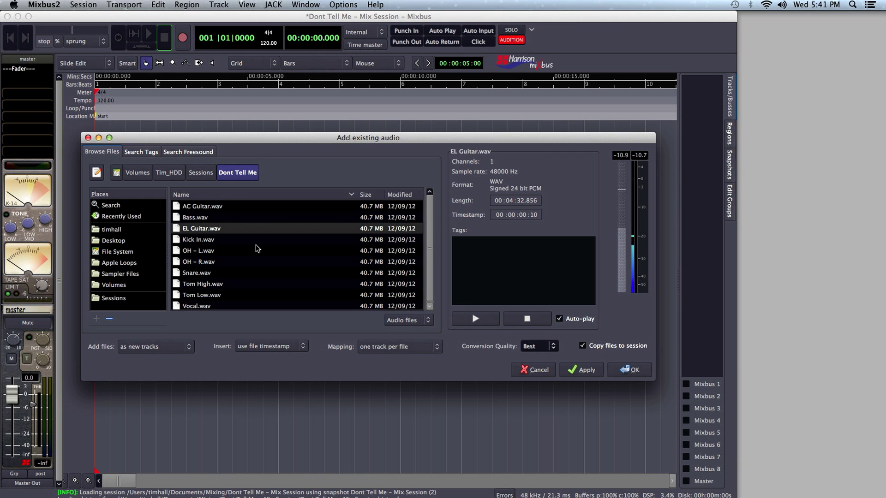
left_click(531, 320)
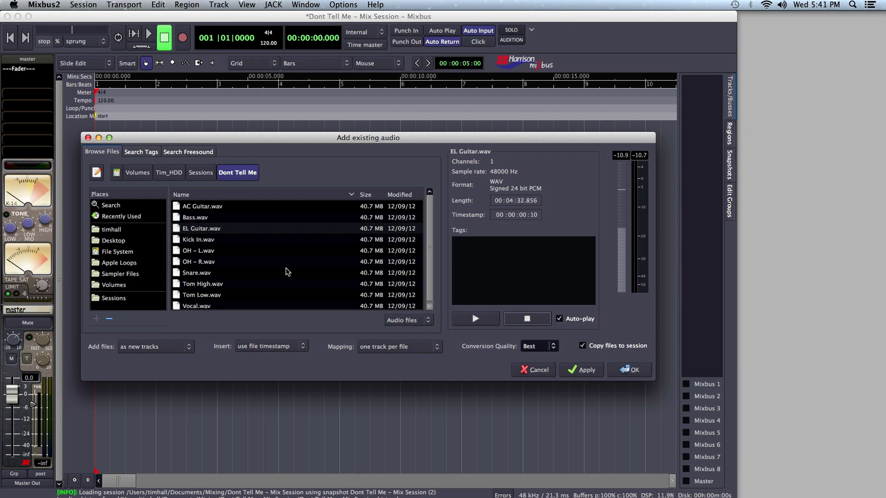
left_click(228, 249)
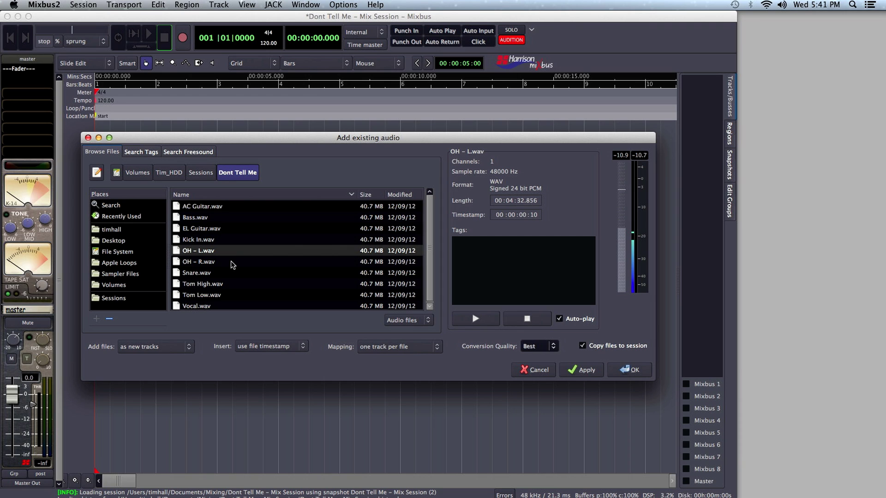
left_click(475, 318)
Switch Auto-play off and reselect AC Guitar.wav at the top of the list.
left_click(521, 318)
left_click(559, 319)
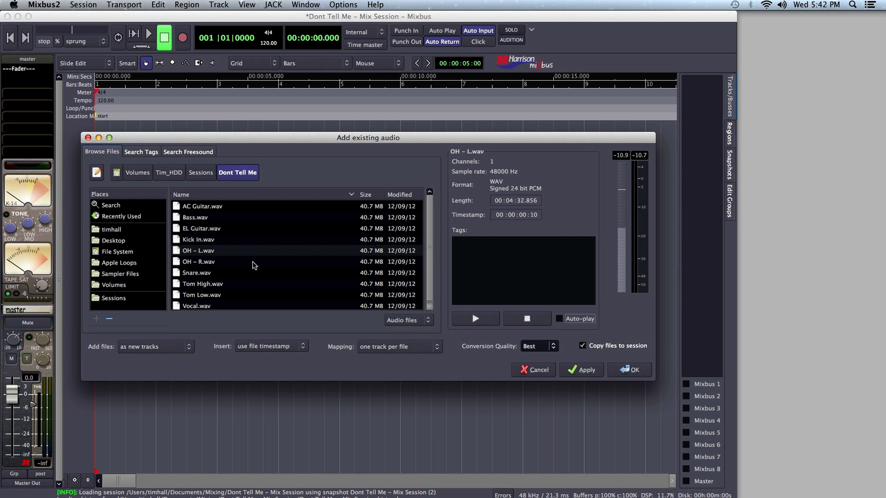
left_click(265, 207)
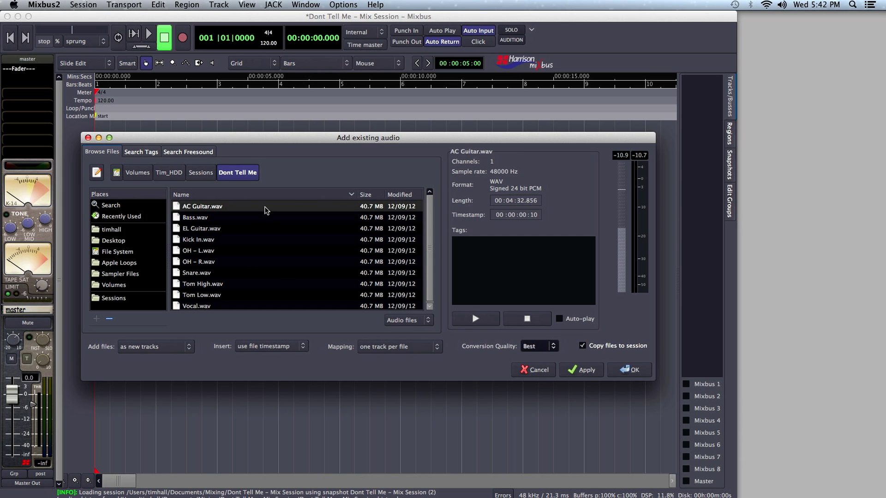
scroll(283, 300, "down", 1)
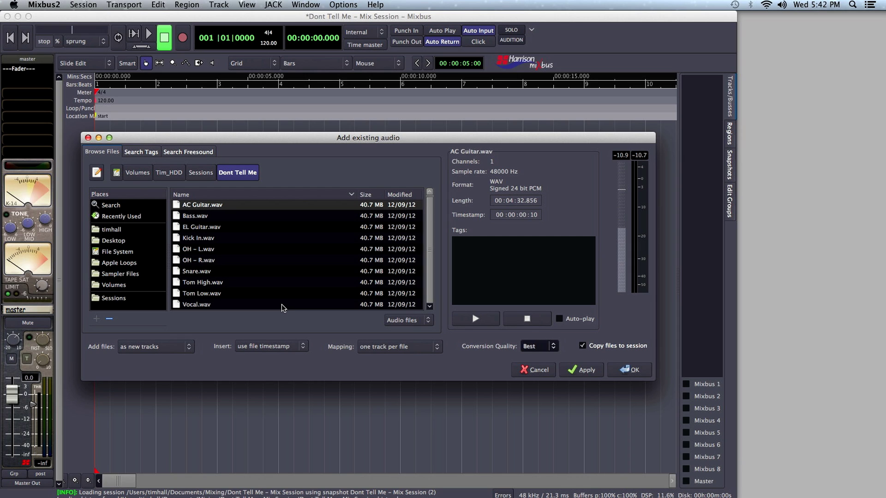
Select all stems except OH - L.wav and OH - R.wav and import them as new tracks.
left_click(274, 308, "shift")
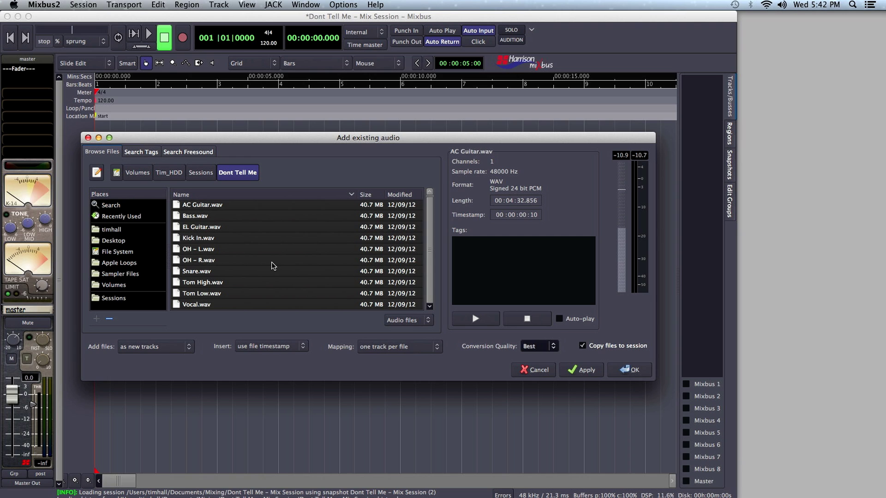
left_click(286, 260, "ctrl")
left_click(276, 250, "ctrl")
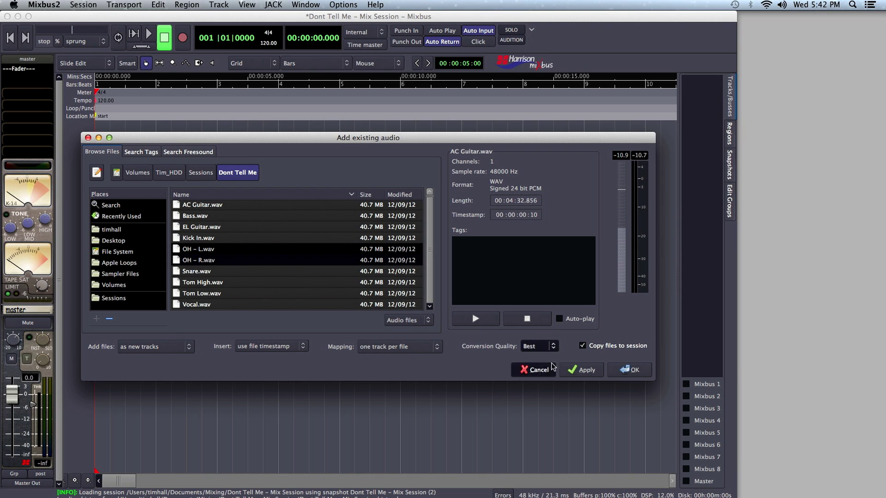
left_click(585, 371)
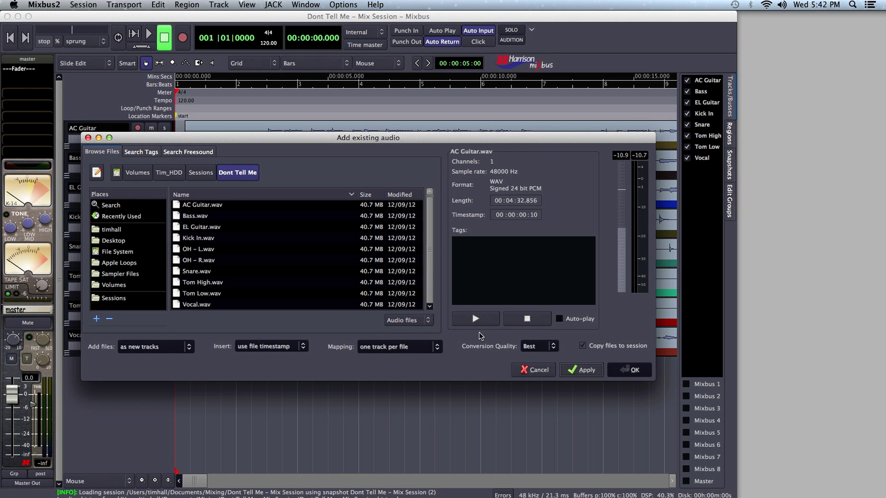
Select OH - L.wav and OH - R.wav together in the file list.
left_click(232, 253)
left_click(239, 259, "super")
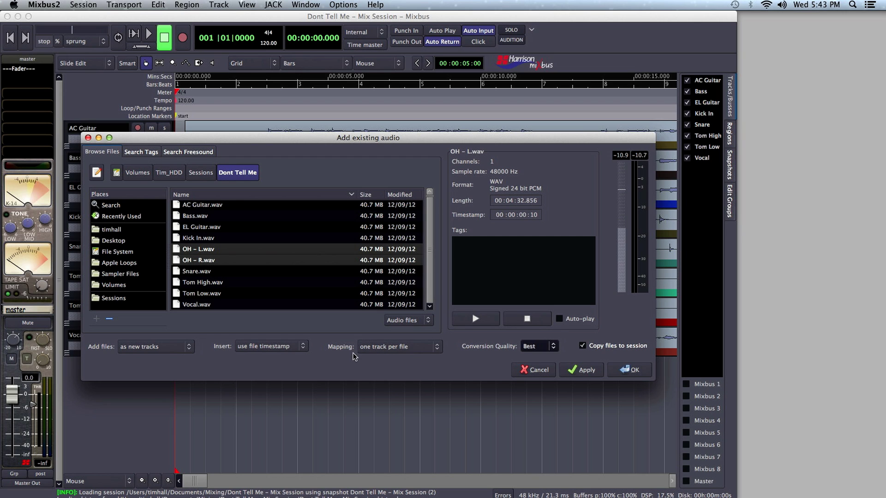
Import the overheads with mapping set to merge files as one OH - L track, then close the dialog.
left_click(380, 351)
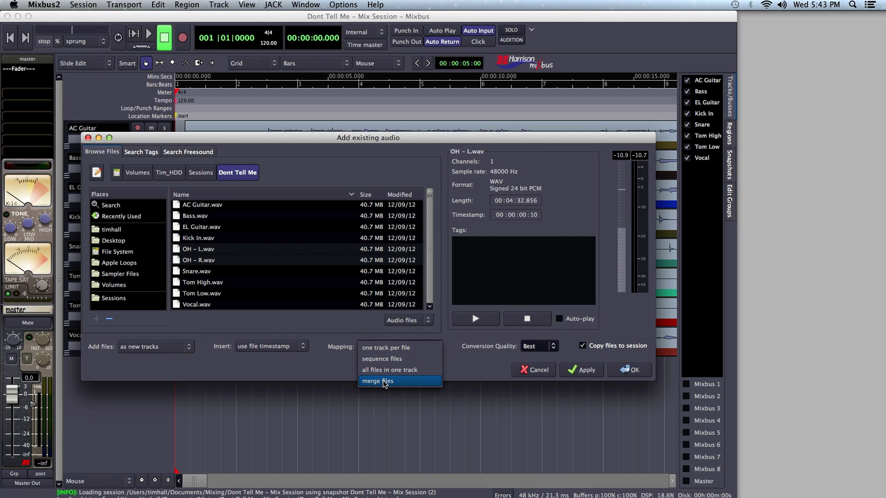
left_click(383, 380)
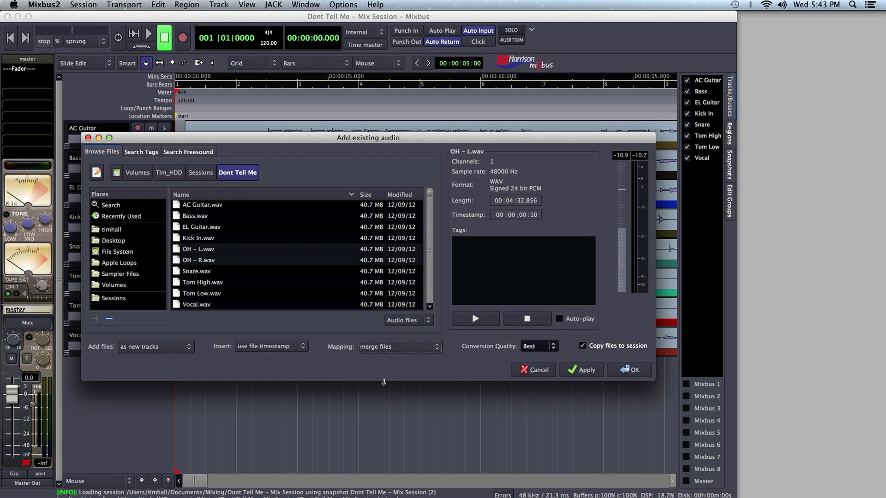
left_click(582, 370)
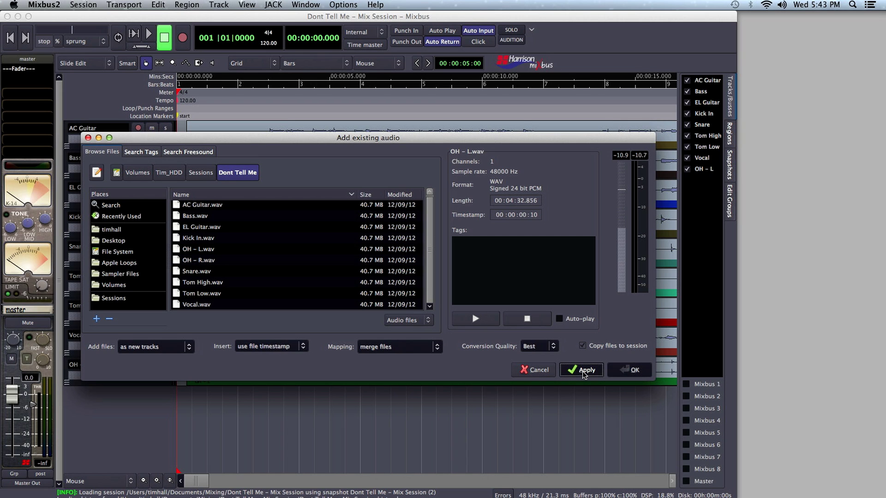
left_click(543, 371)
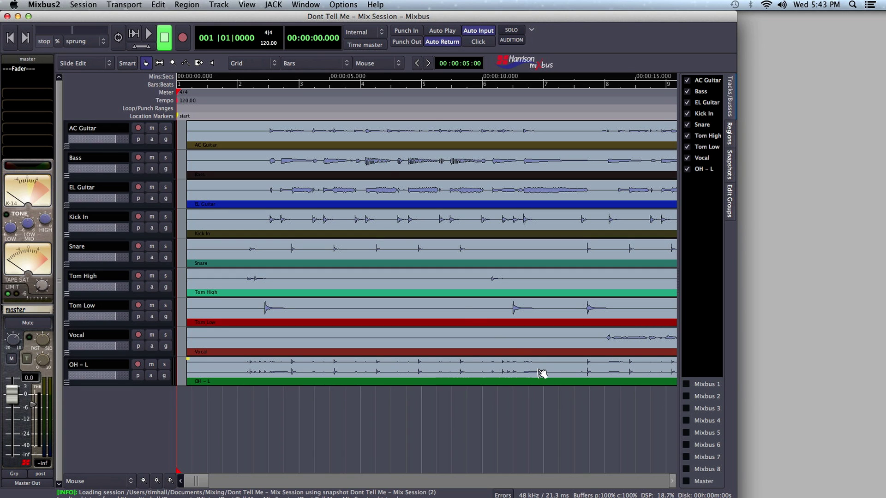